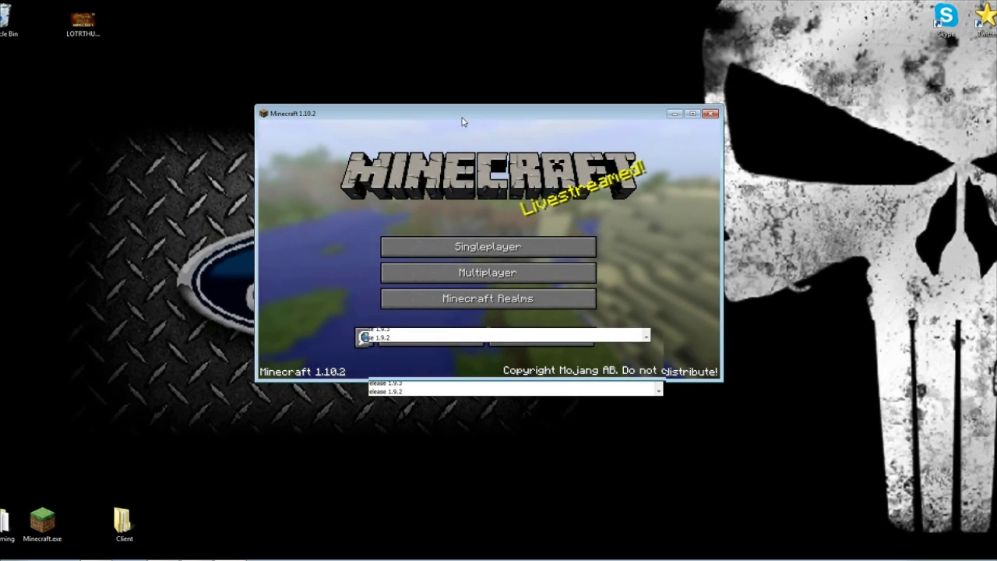
Step: Create a new singleplayer world and load into it, repositioning the game window and refreshing the desktop along the way
left_click(482, 250)
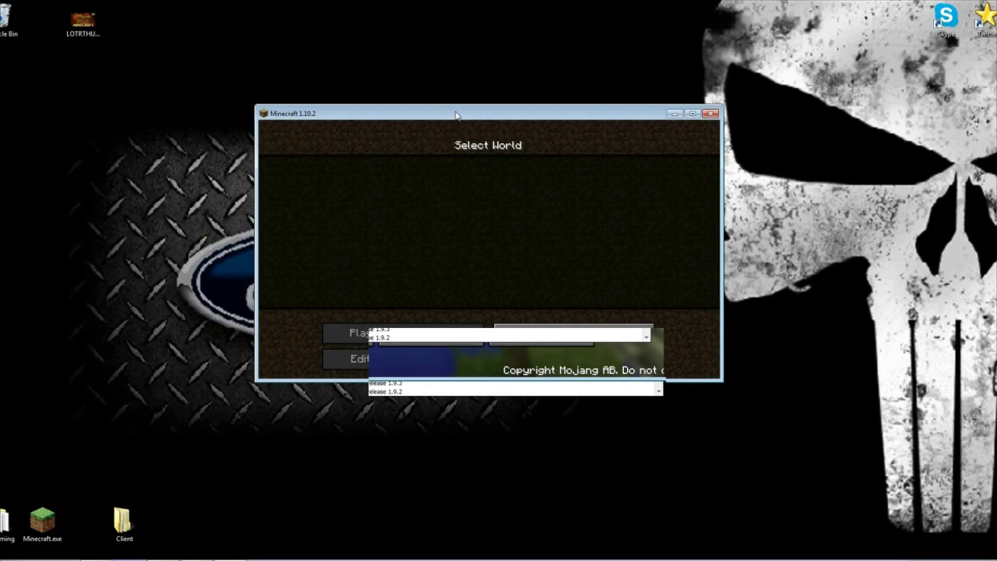
left_click_drag(456, 115, 461, 52)
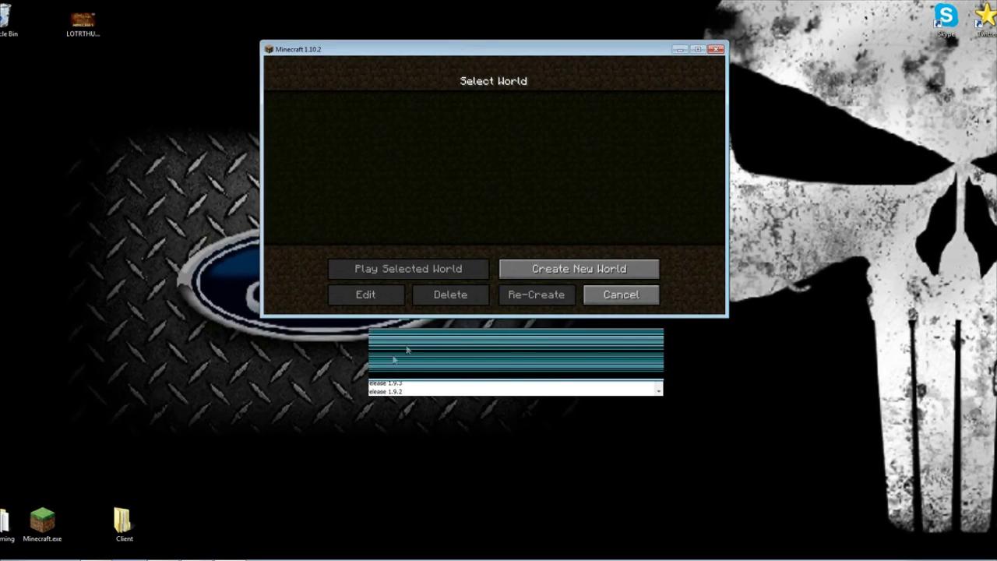
right_click(303, 446)
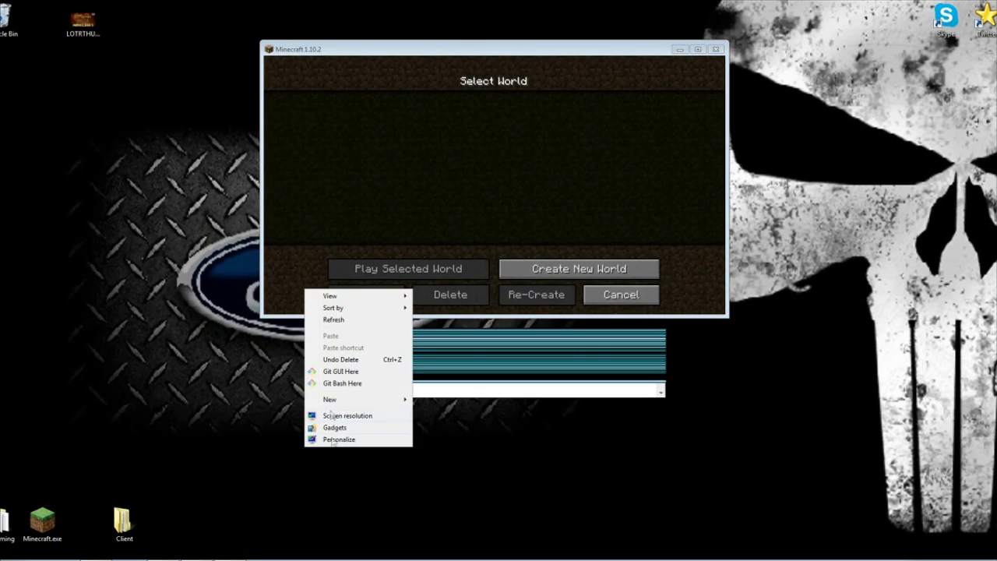
left_click(338, 319)
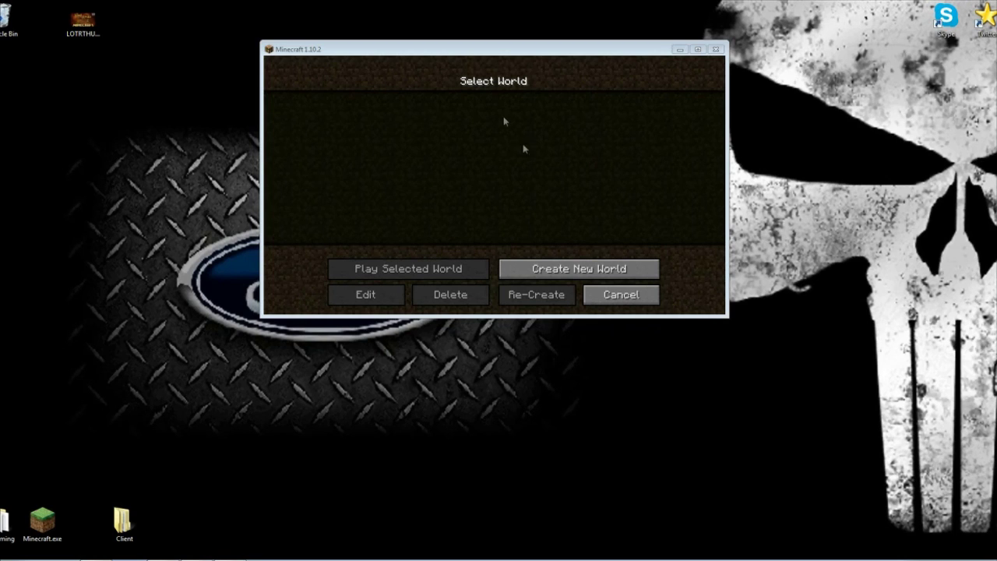
left_click_drag(497, 53, 445, 154)
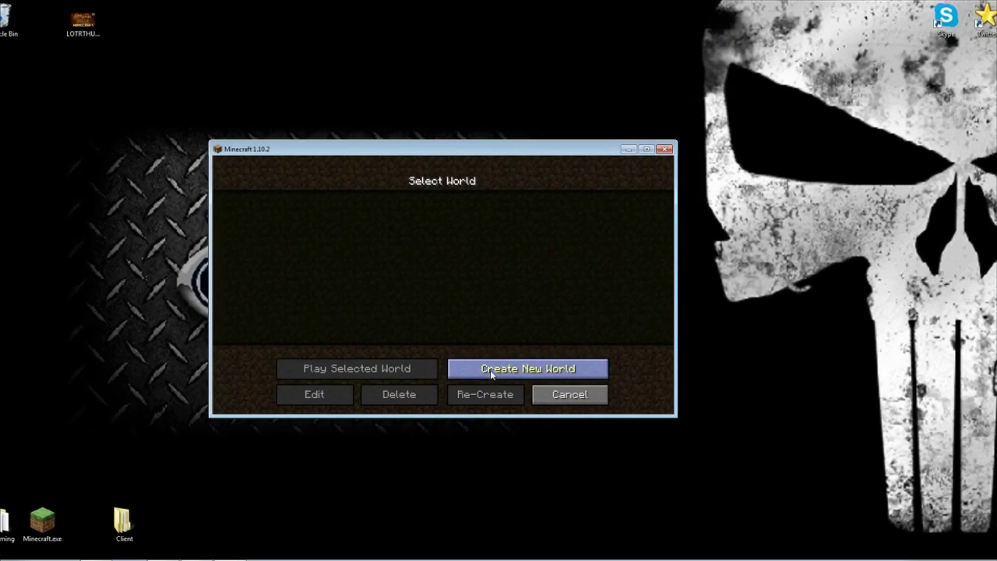
left_click(491, 370)
left_click(356, 399)
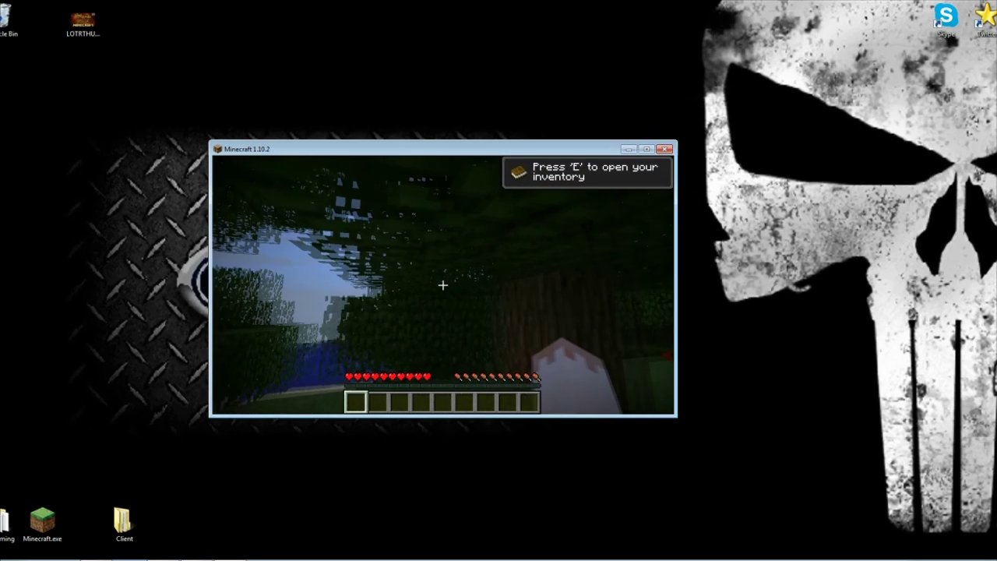
Step: Walk through the new world from the forest to the sandy shore with the pigs
key("w")
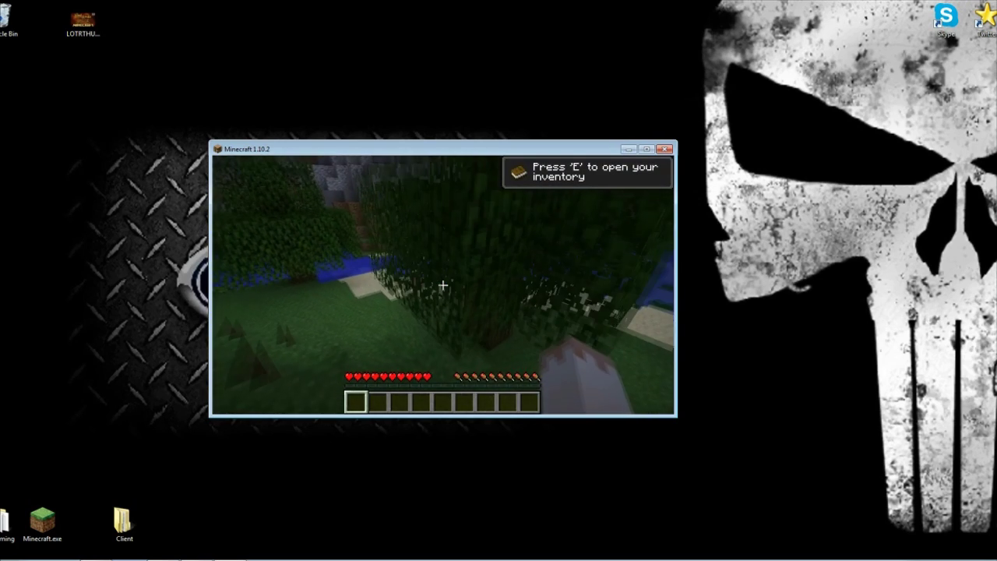
key("w")
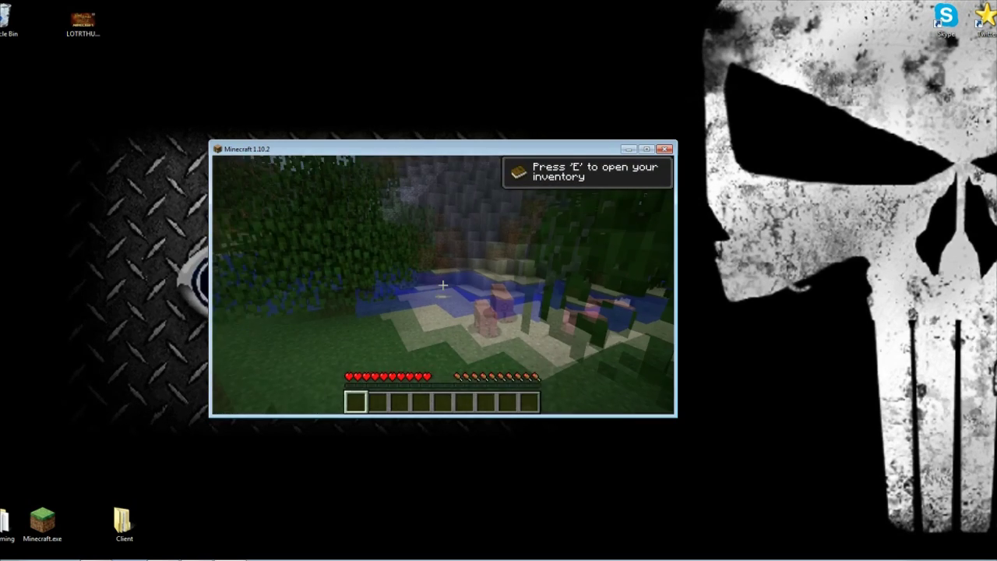
key("w")
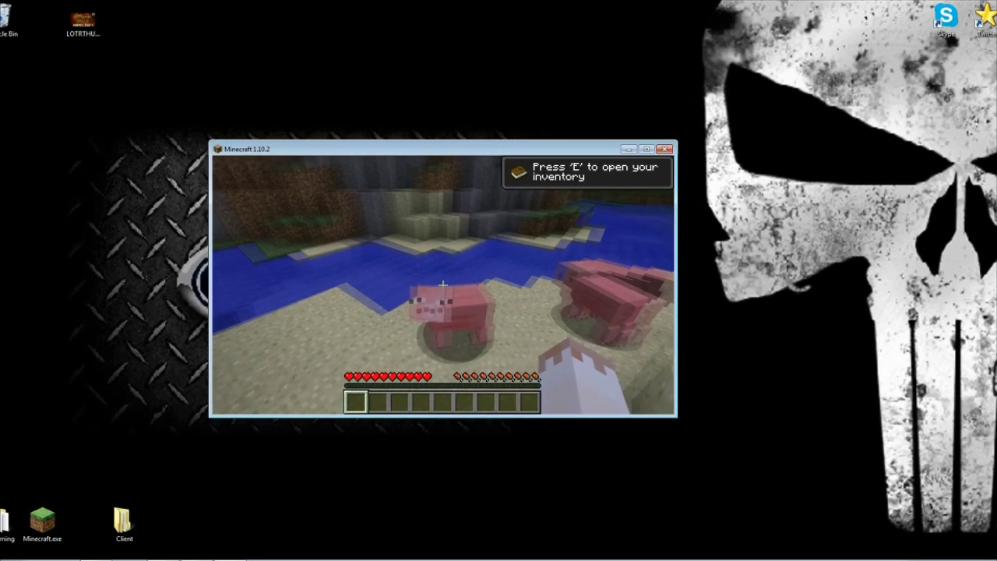
key("w")
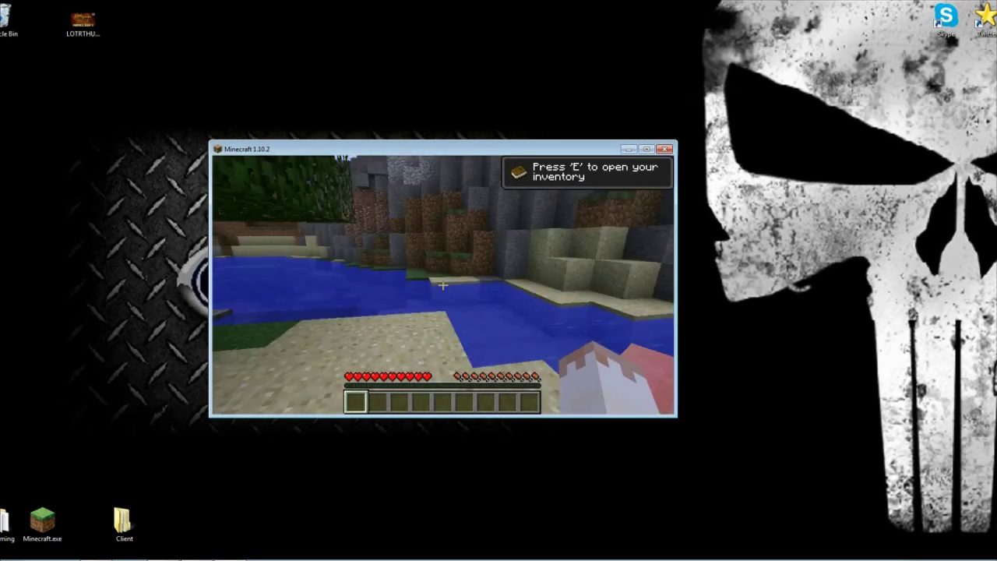
key("w")
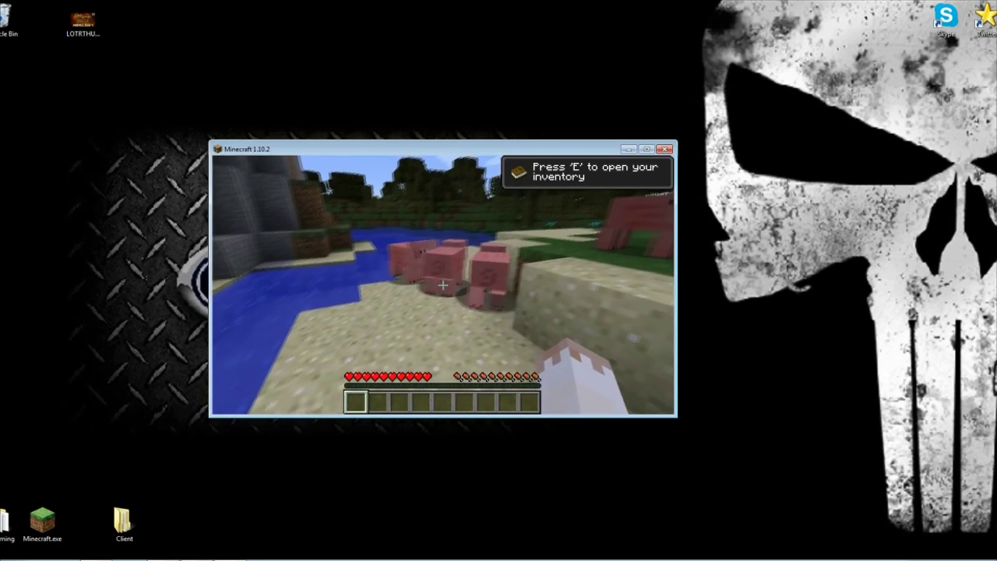
key("w")
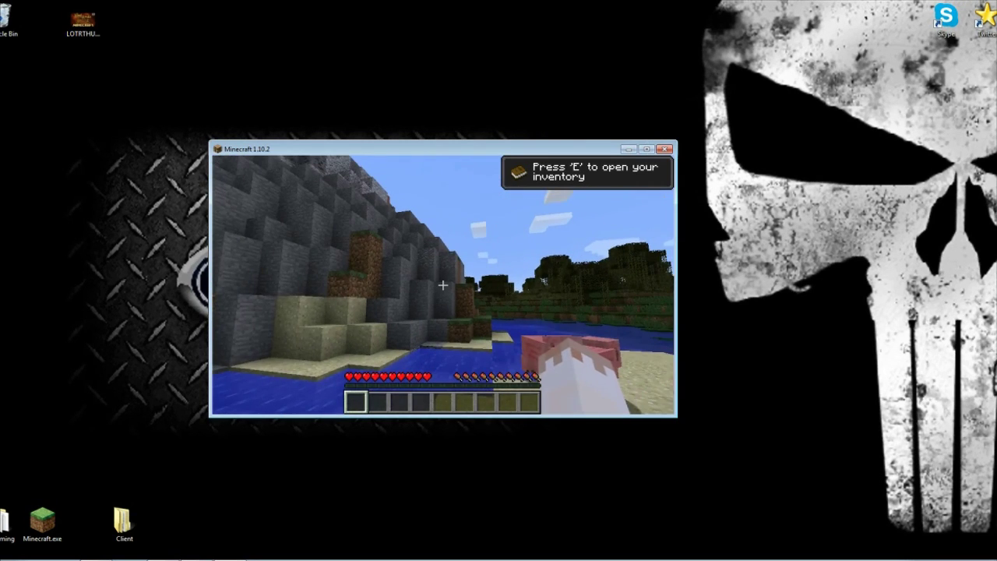
Step: Leave the world for the title screen and quit the game
key("Escape")
left_click(520, 343)
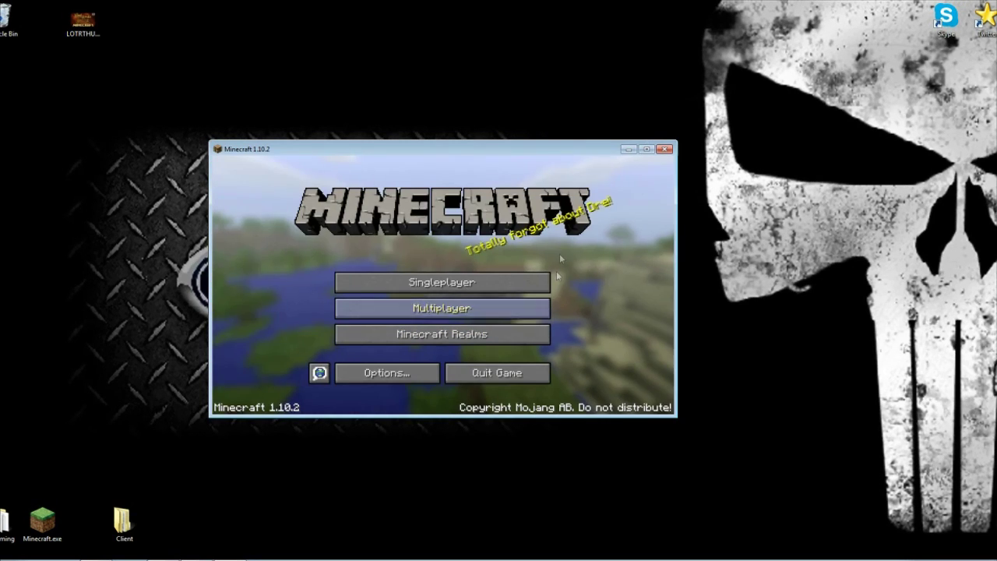
left_click(491, 380)
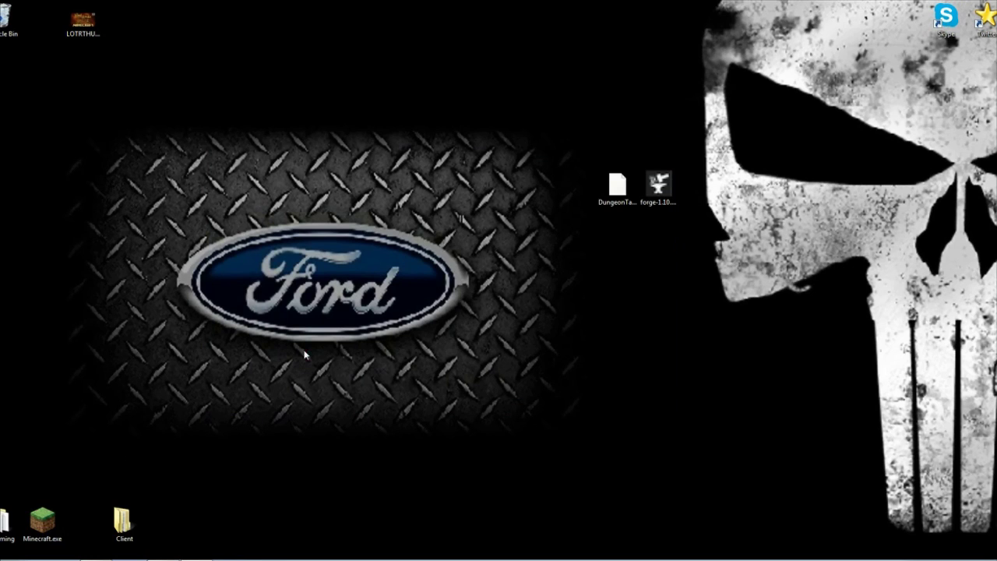
Step: Find the Roaming folder by searching for %appdata%, and open its .minecraft folder
key("super")
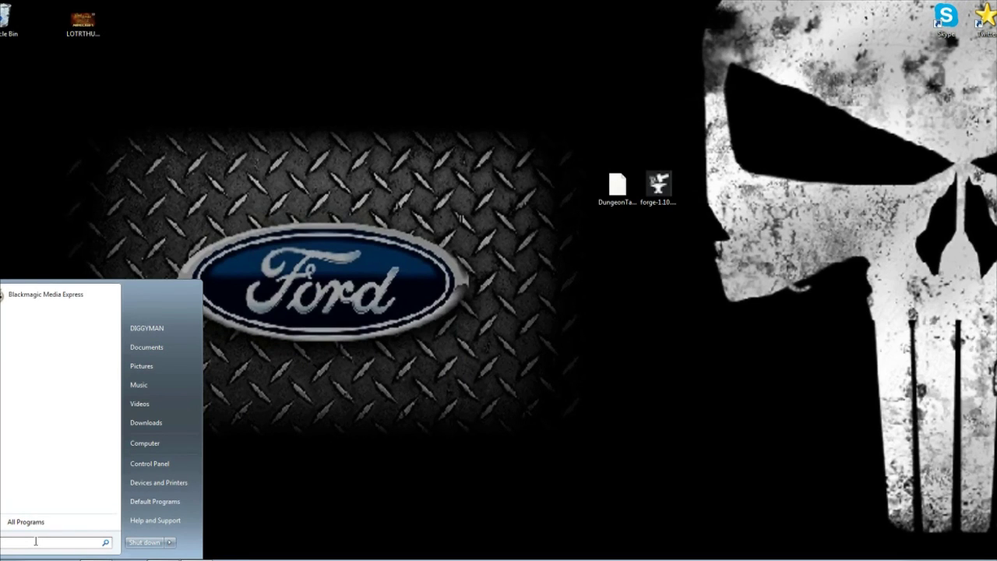
type("%appdata%")
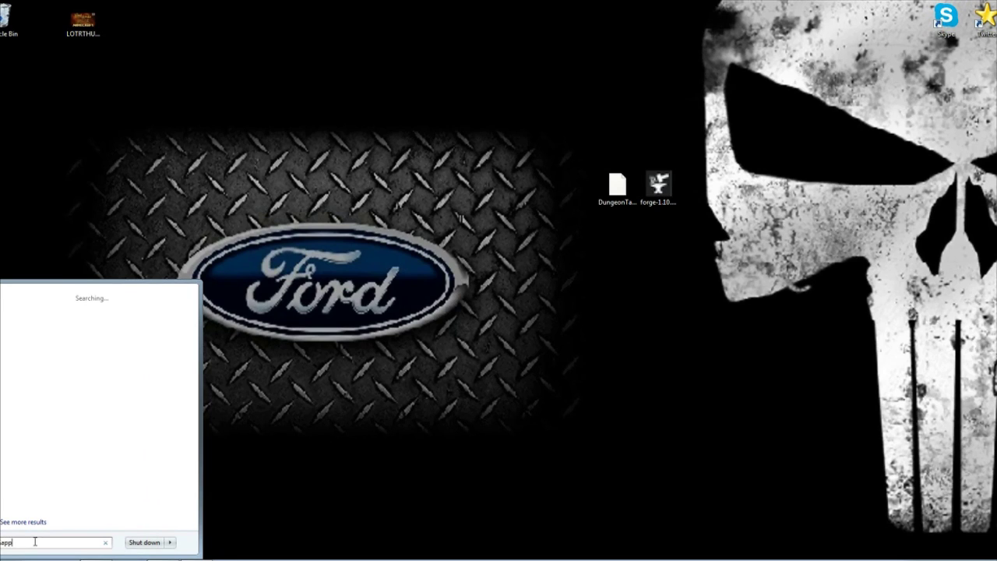
type("a")
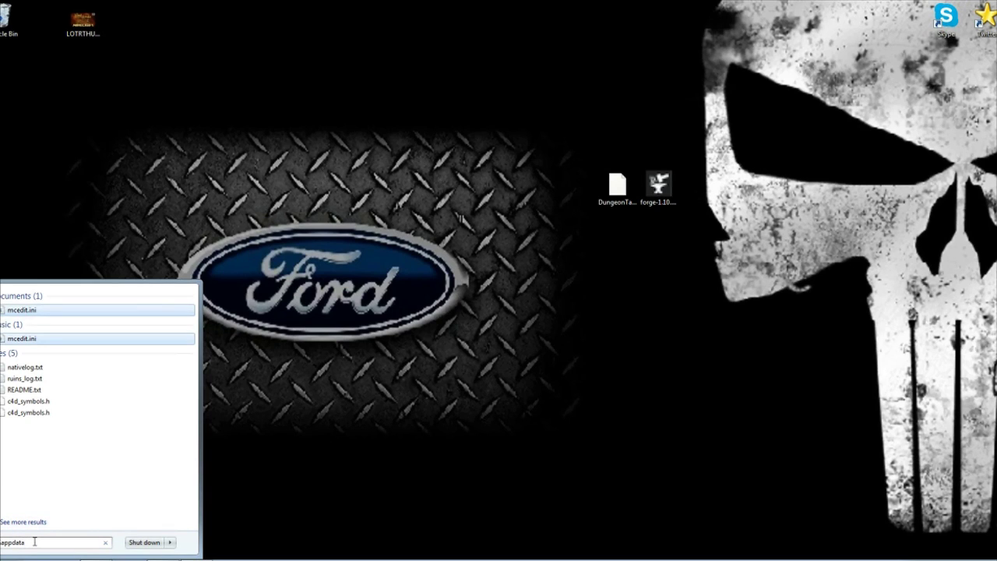
type("%")
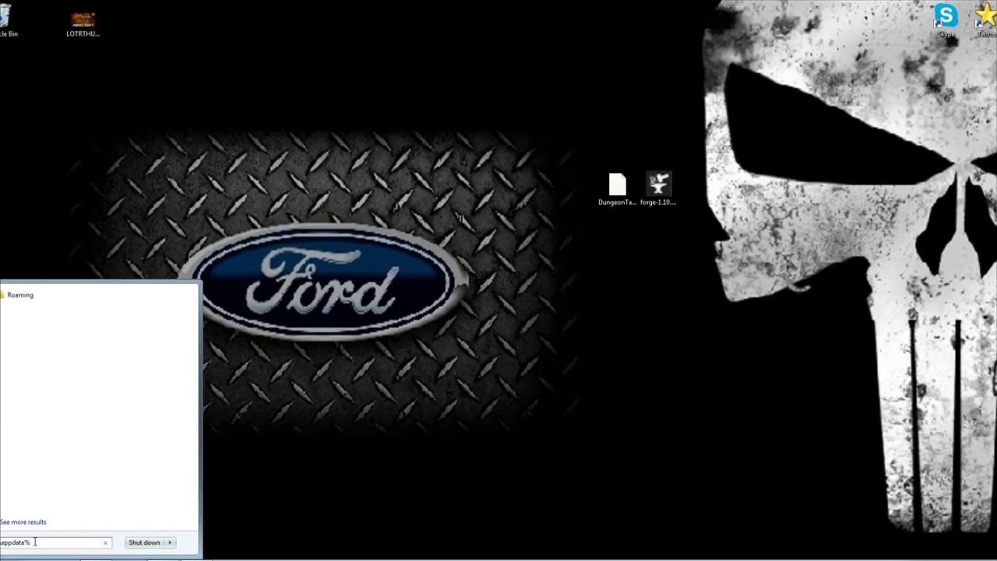
left_click(20, 296)
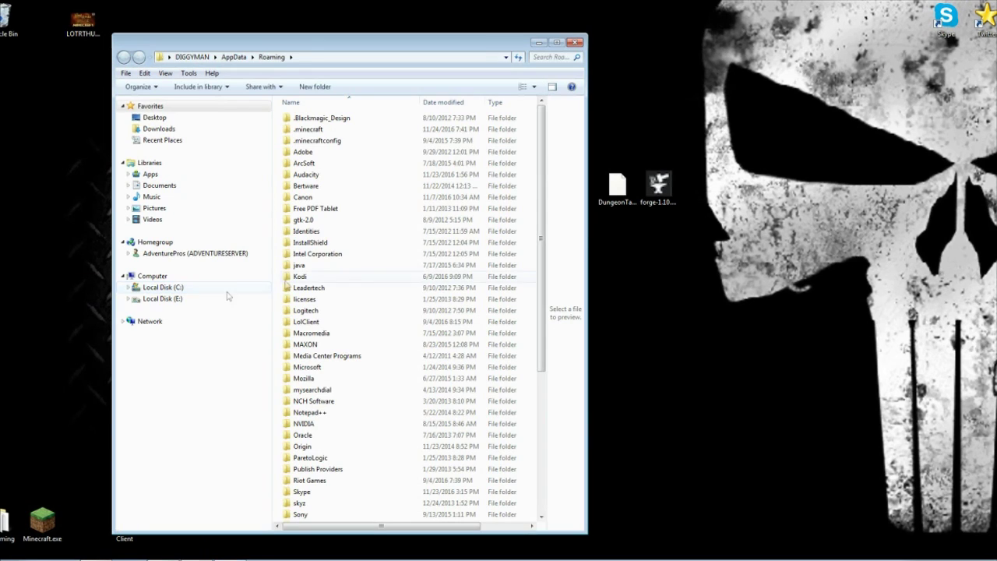
left_click(306, 130)
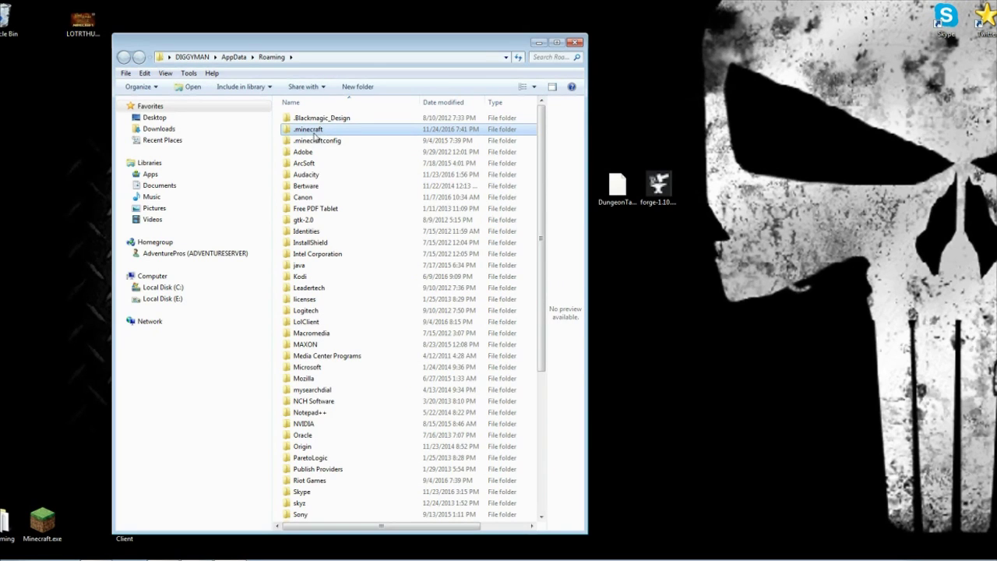
double_click(313, 135)
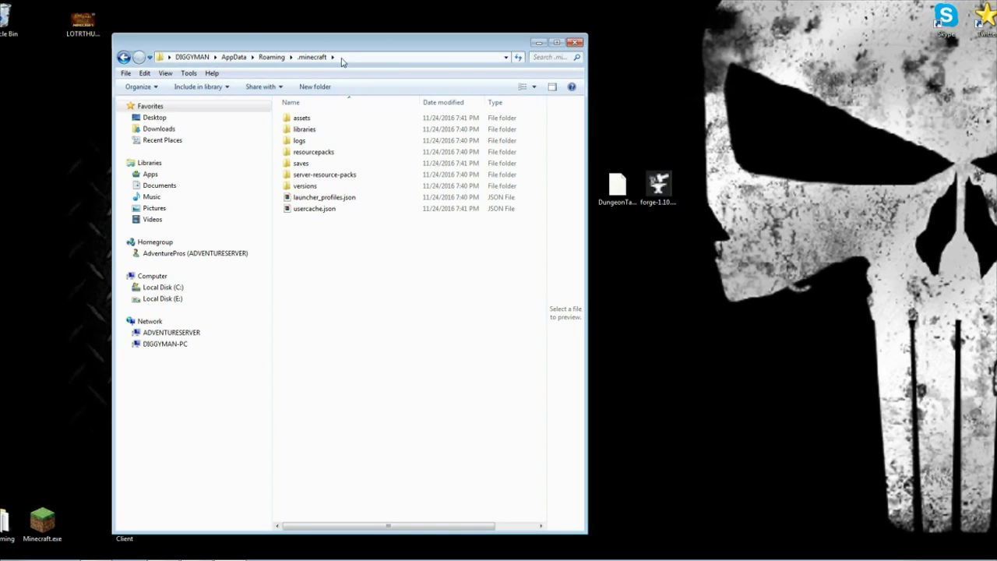
Step: Close the .minecraft folder, view the Roaming folder through its desktop item, and close it again
left_click(574, 43)
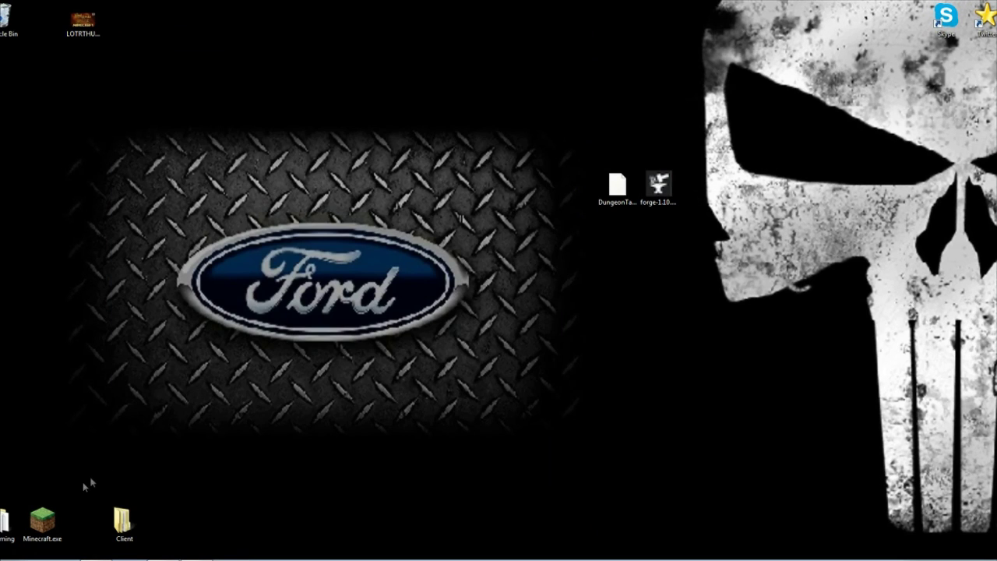
double_click(10, 524)
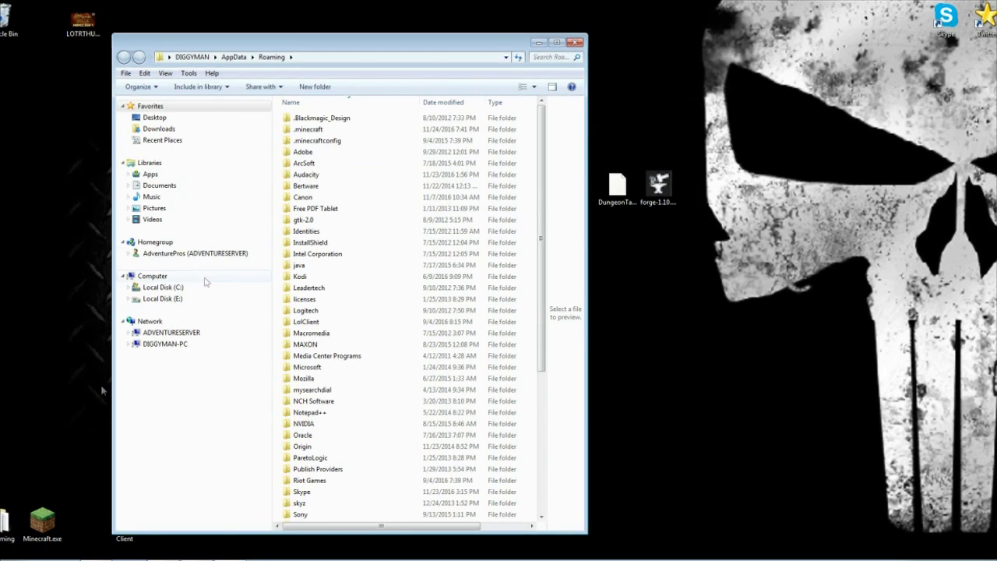
left_click(574, 42)
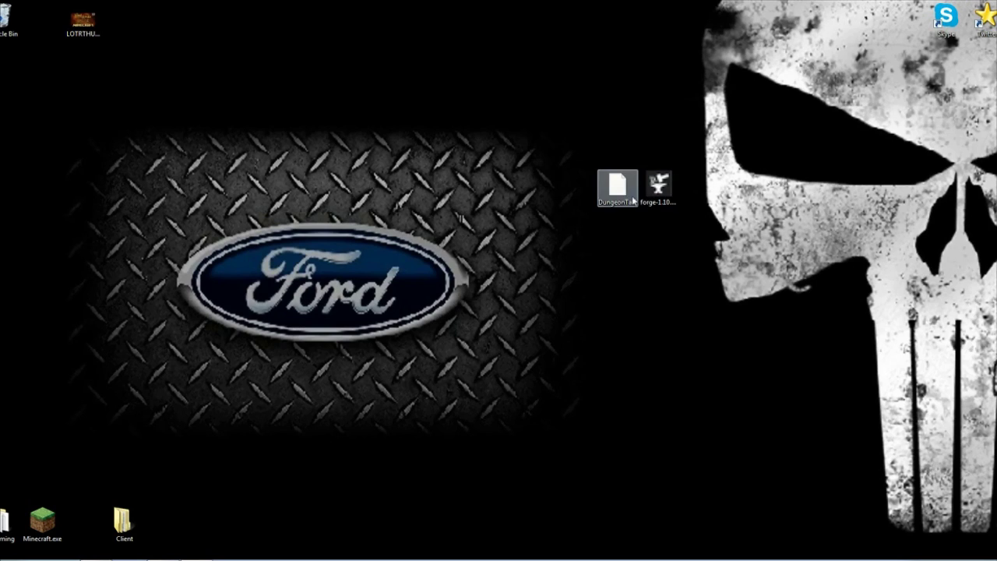
Step: In the browser, request the latest Forge 1.10.2 Windows installer, skip the advertisement, and close the browser without saving the file
left_click(662, 187)
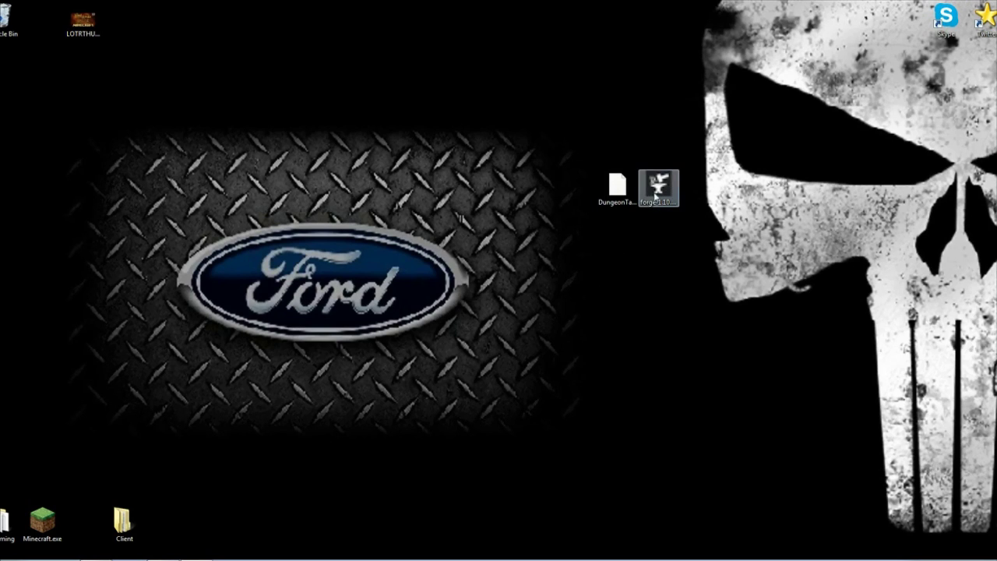
double_click(669, 201)
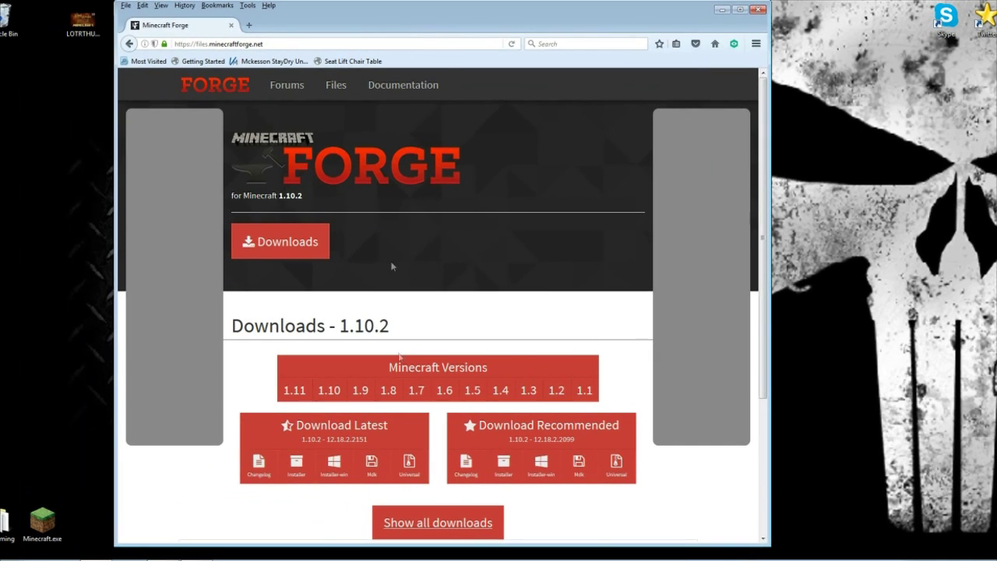
mouse_move(326, 398)
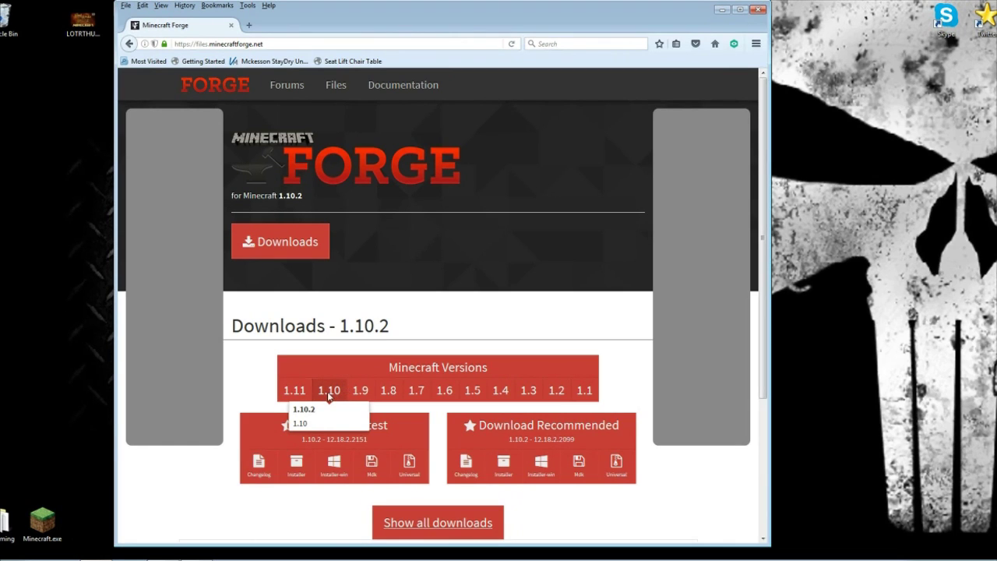
left_click(335, 473)
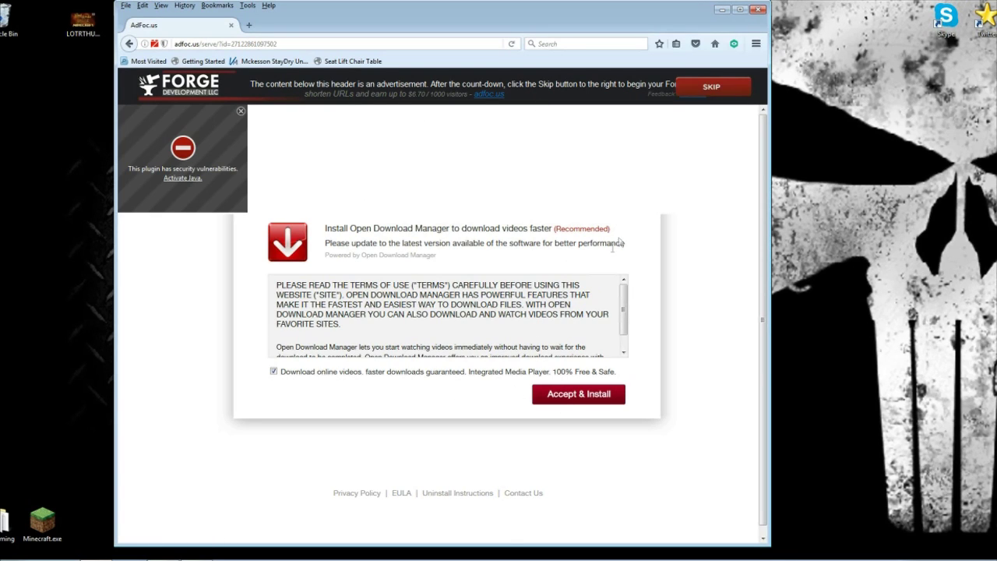
left_click(711, 88)
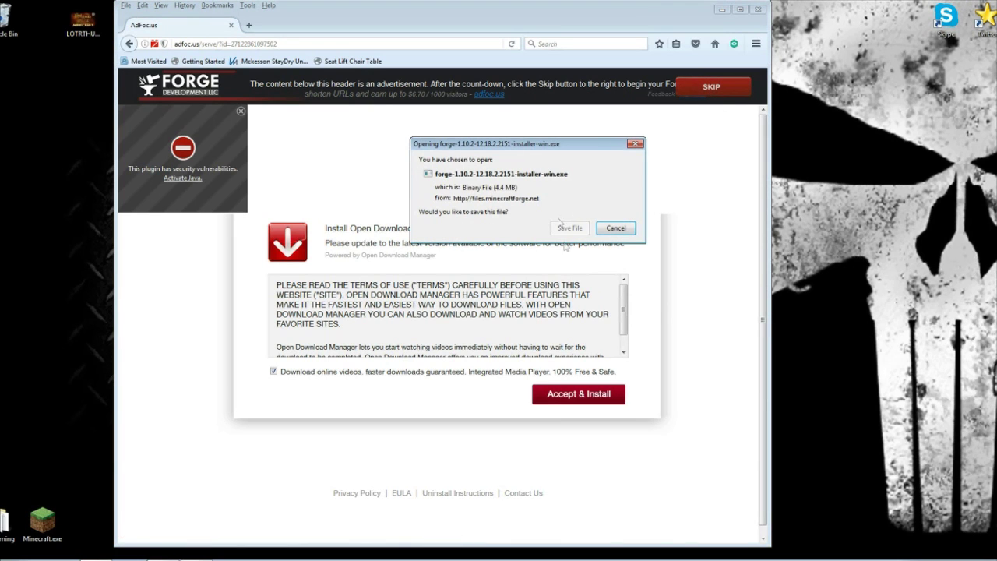
left_click(758, 10)
Step: Run the desktop Forge 1.10.2-12.18.2.2151 installer and install the client with Mercurius deselected
double_click(657, 185)
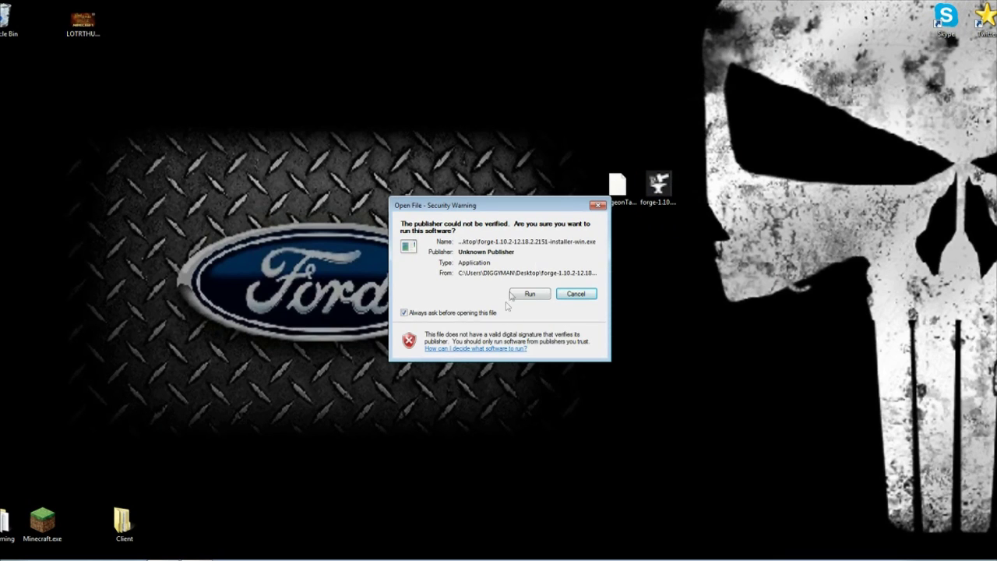
left_click(530, 293)
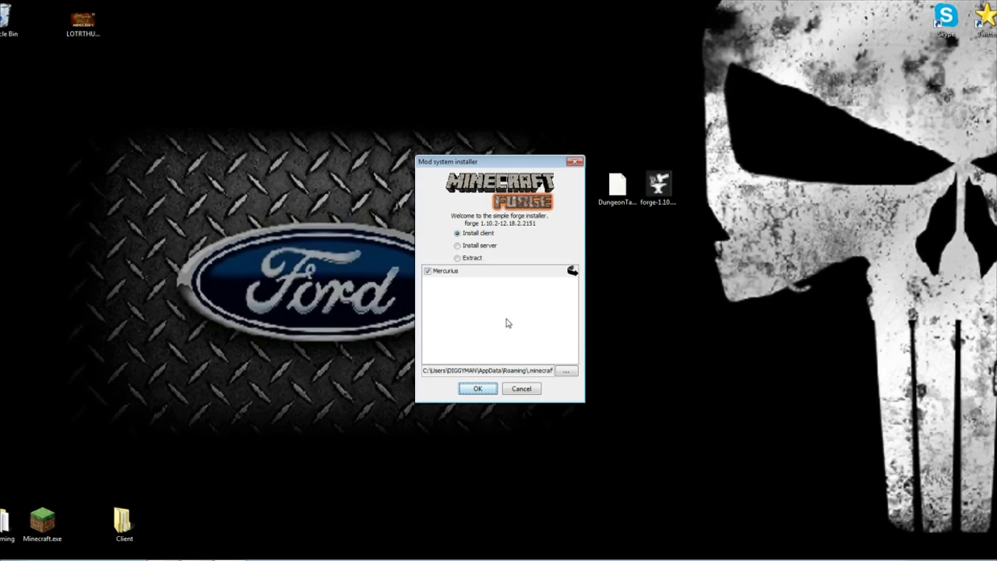
left_click(427, 270)
left_click(477, 388)
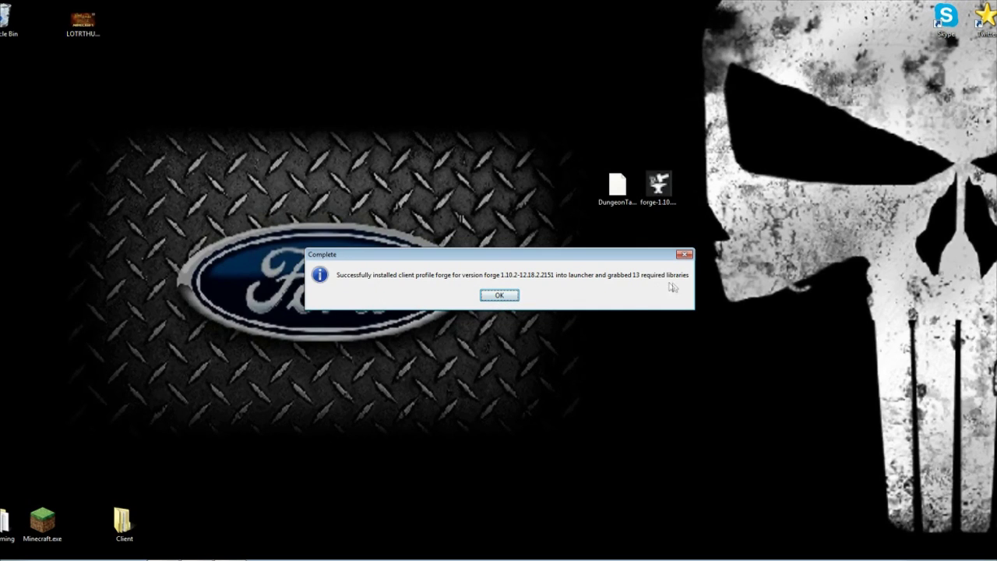
left_click(497, 301)
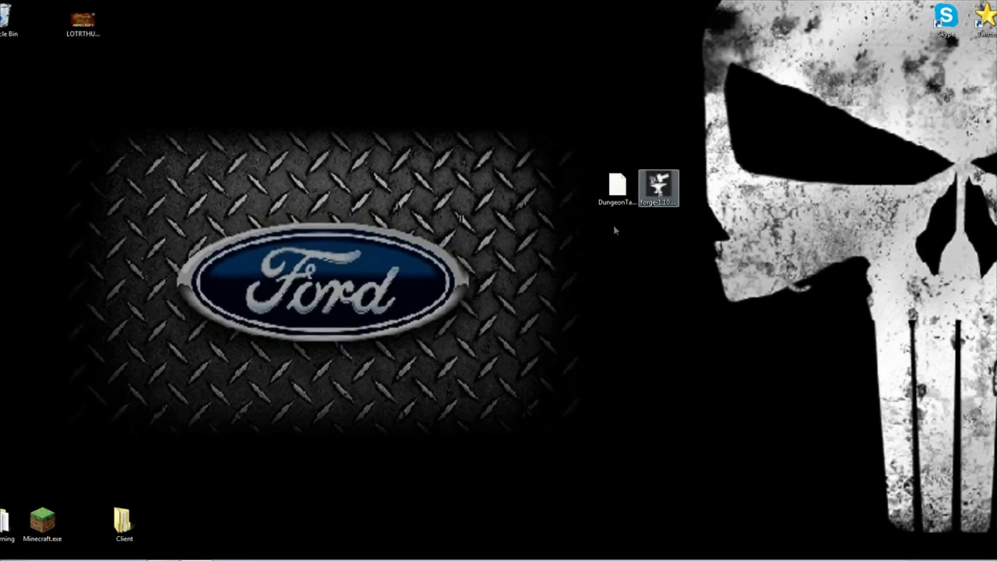
Step: Open the Minecraft launcher, set the current profile's version to release 1.10.2-forge1.10.2-12.18.2.2151, and save the profile
double_click(51, 527)
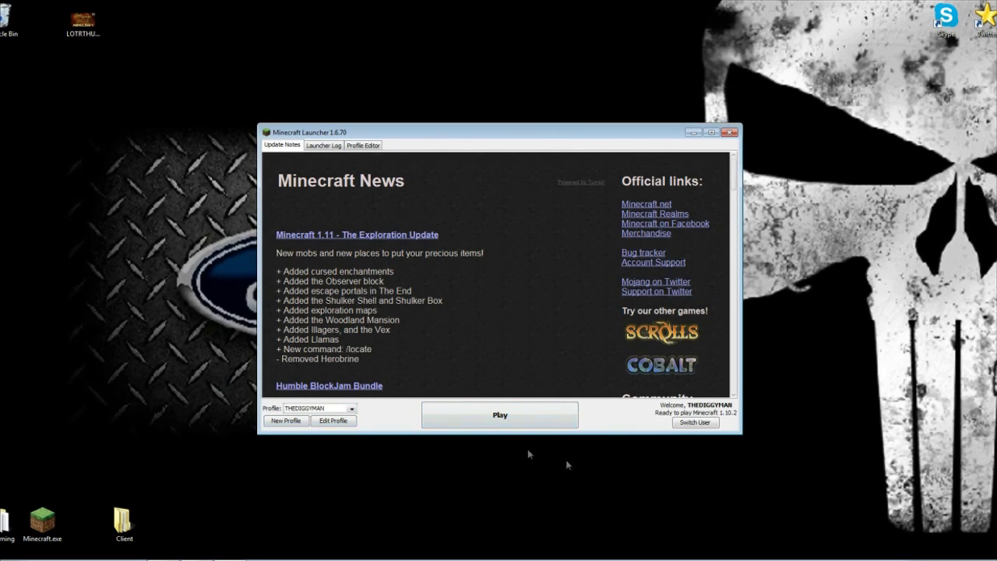
left_click(333, 420)
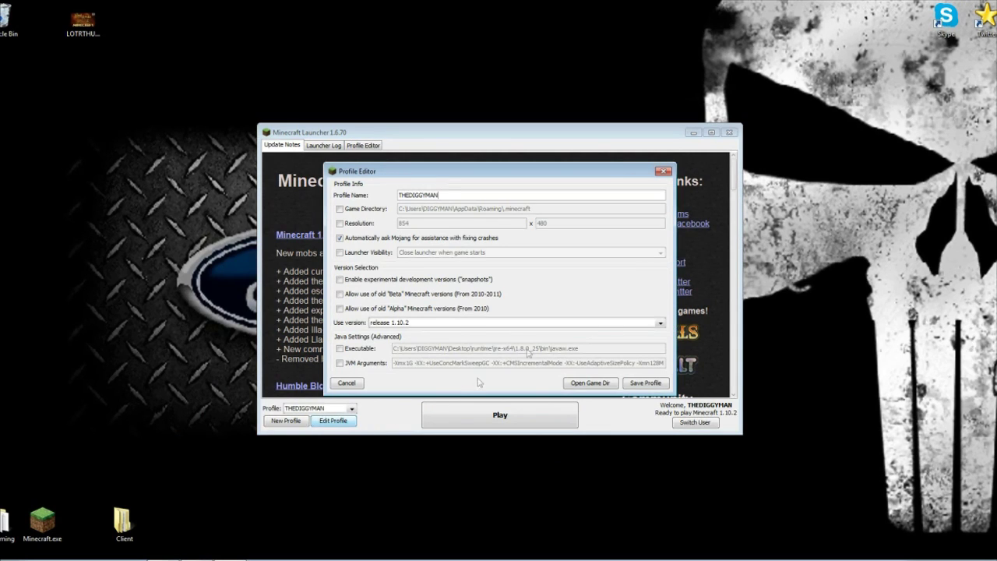
left_click(659, 322)
scroll(510, 359, "down", 5)
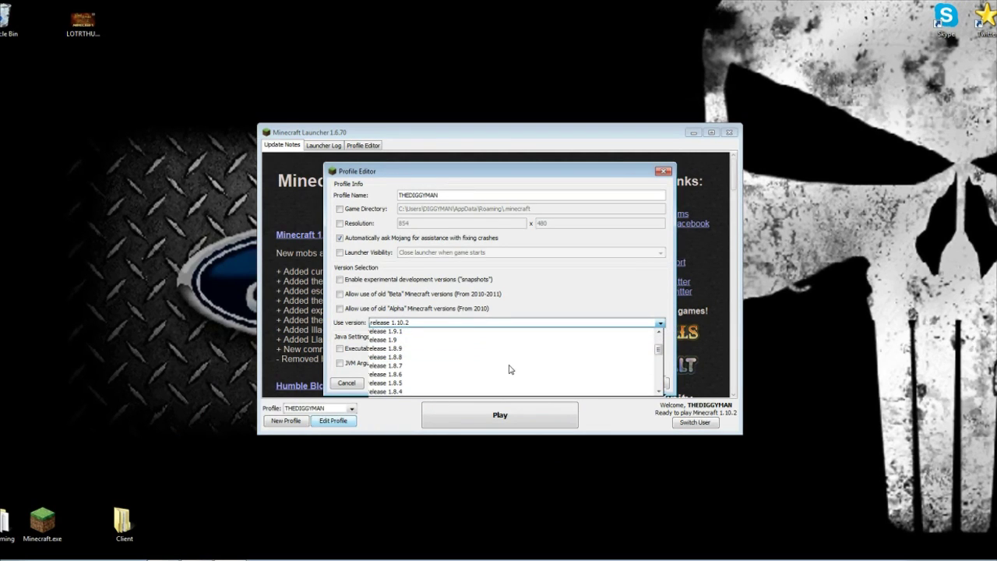
scroll(510, 369, "down", 10)
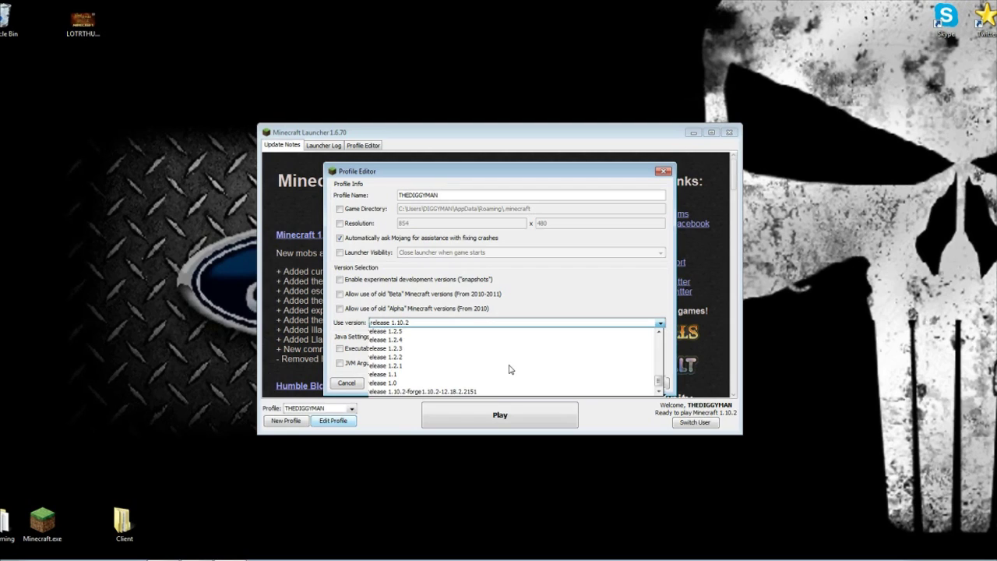
left_click(423, 392)
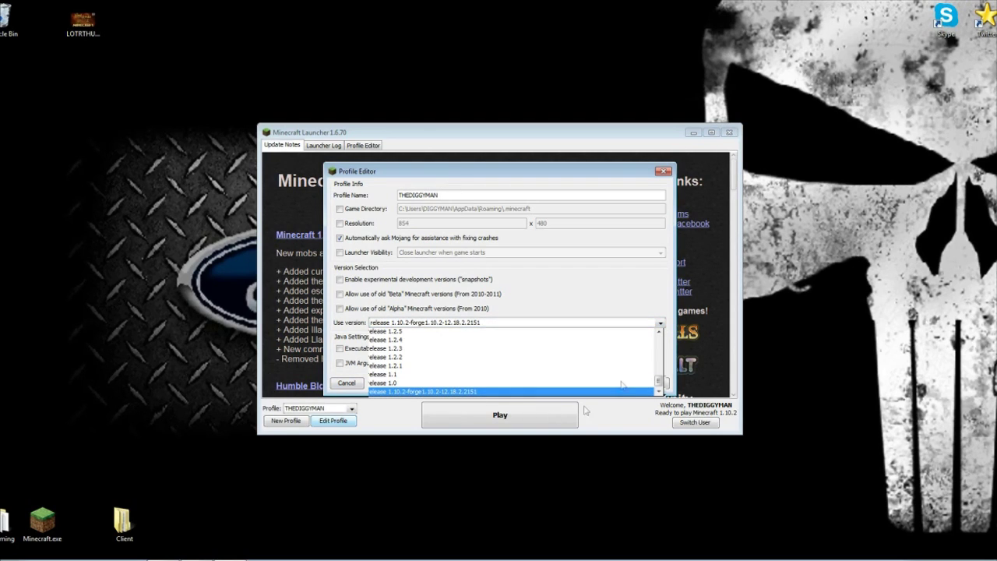
right_click(446, 310)
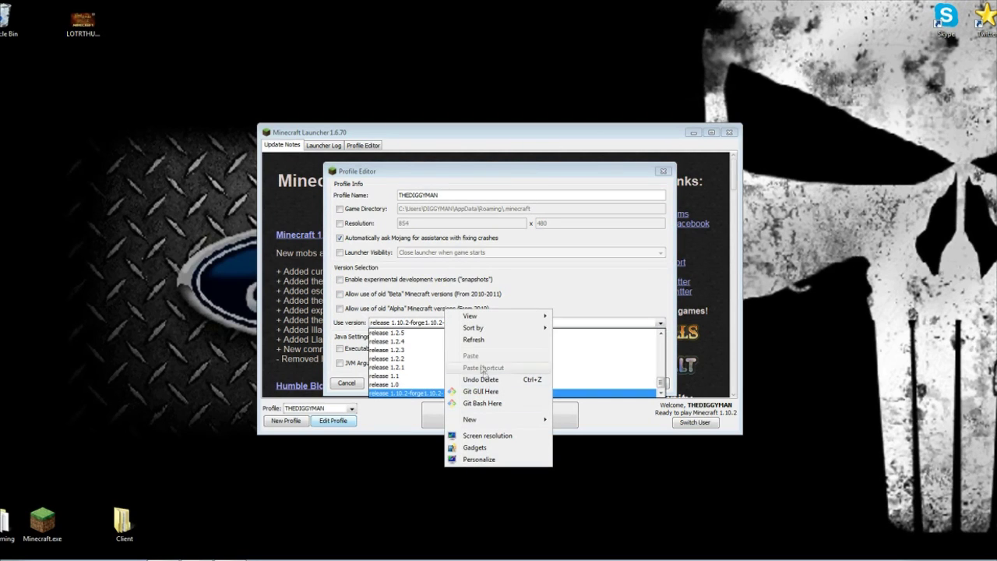
left_click(483, 343)
left_click(519, 134)
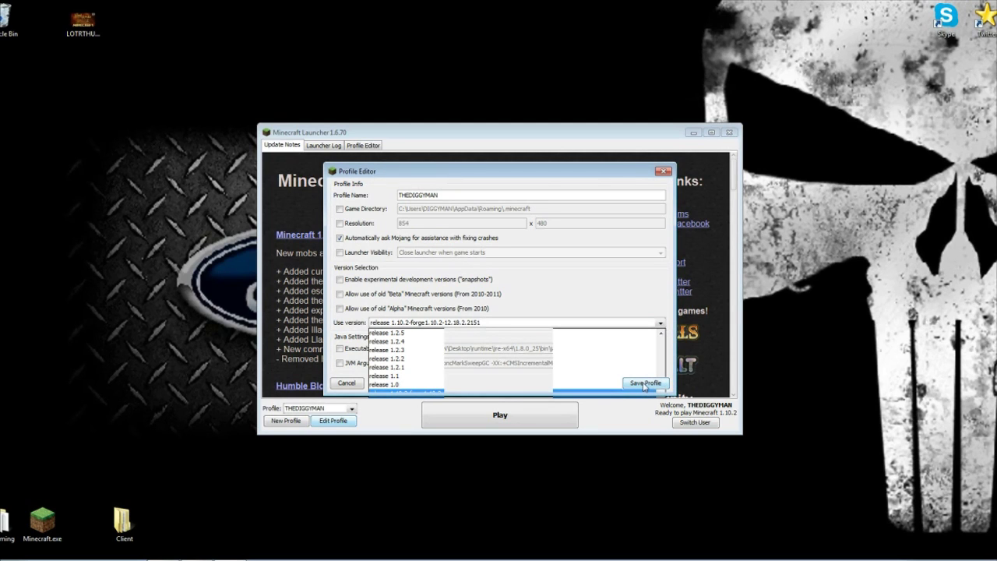
left_click(644, 384)
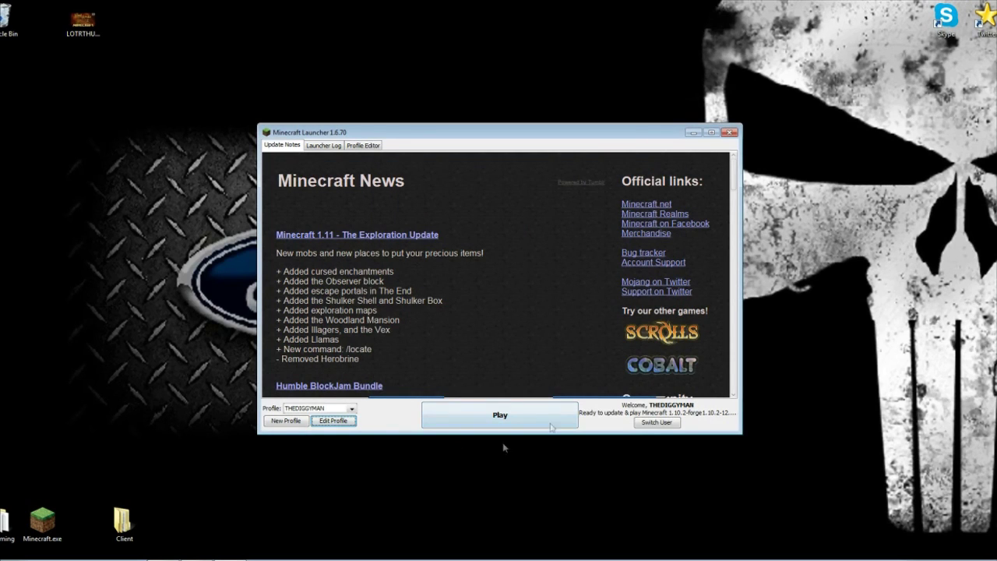
Step: Run the game once with the Forge profile, view its mod list, and quit
left_click(501, 419)
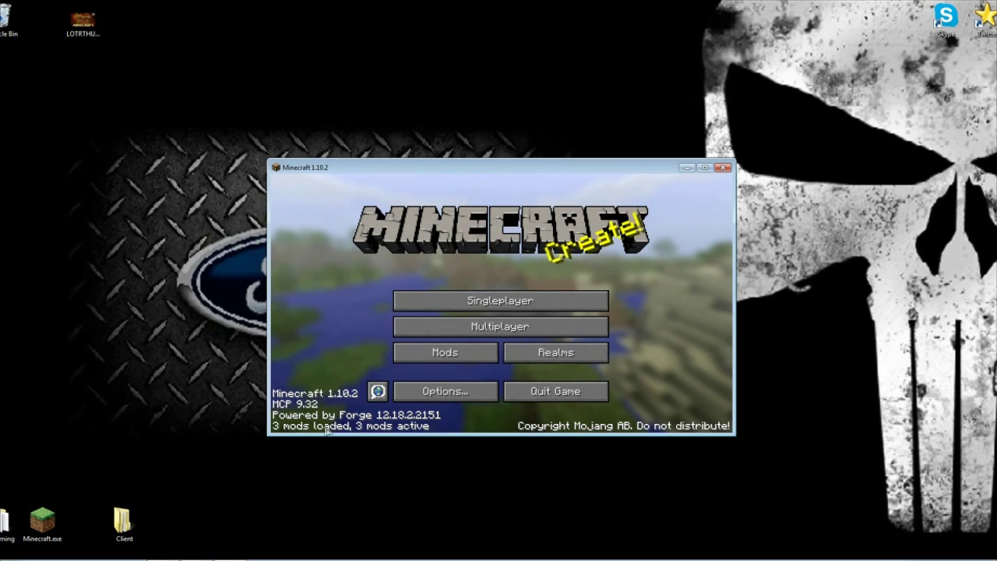
left_click(448, 355)
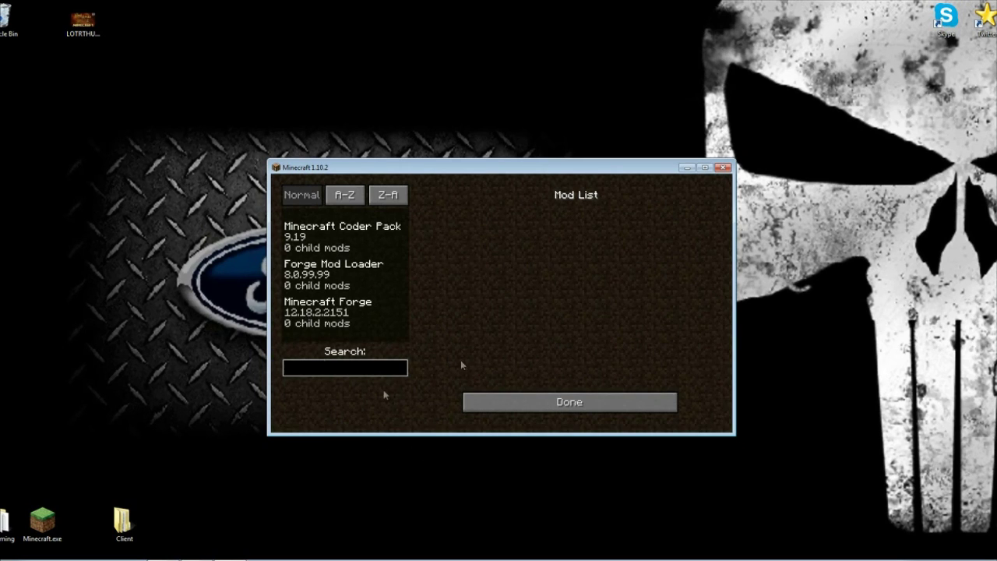
left_click(540, 397)
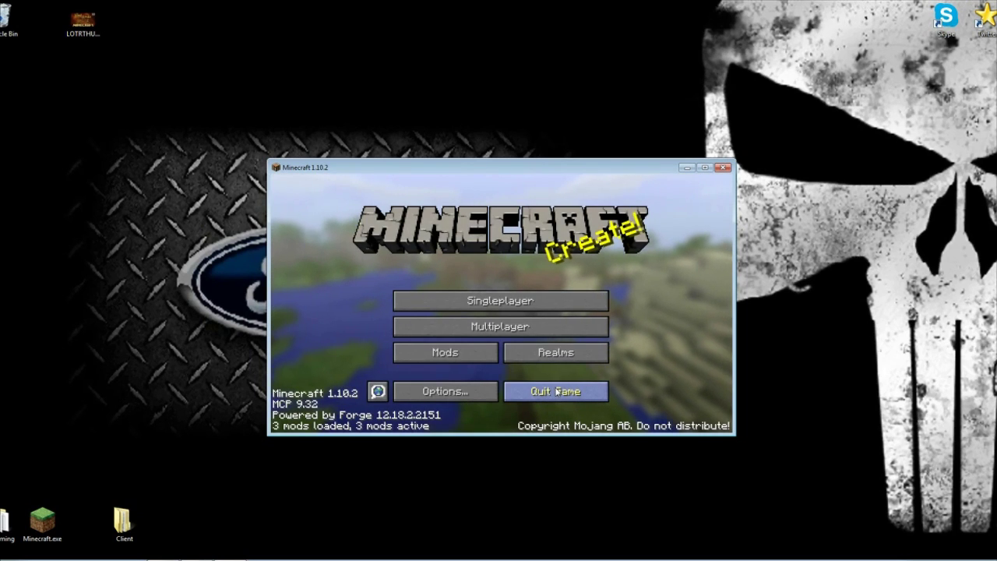
left_click(556, 392)
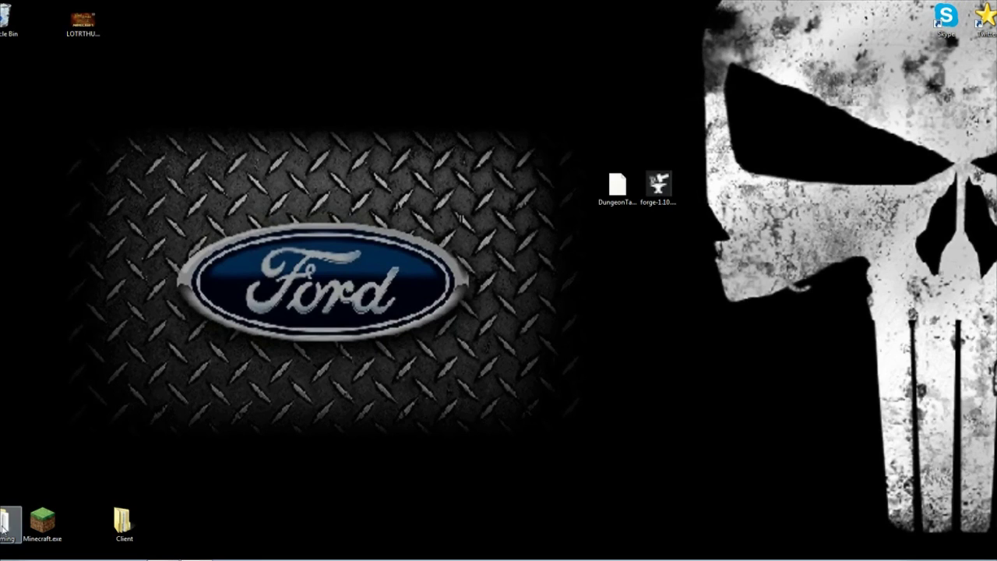
Step: Move DungeonTactics-1.10.2-0.11.0.jar from the desktop into the mods folder inside Roaming's .minecraft folder, and close the folder window
key("super")
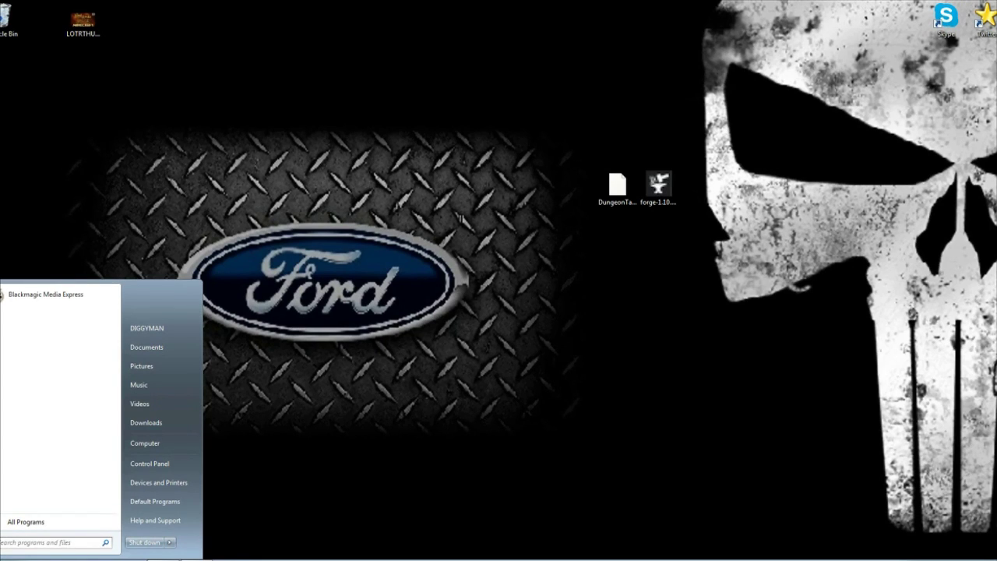
left_click(278, 362)
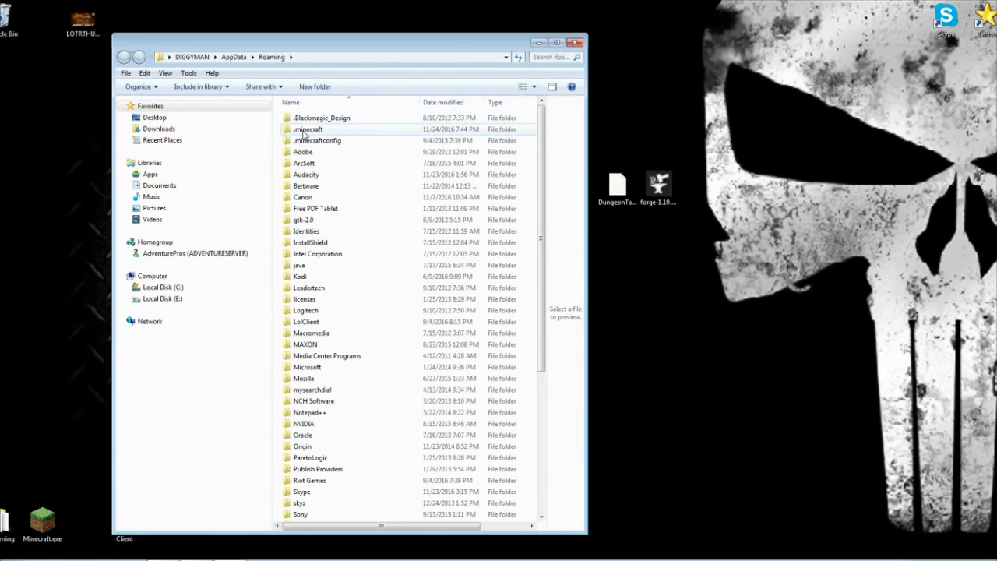
double_click(303, 131)
left_click_drag(378, 43, 317, 63)
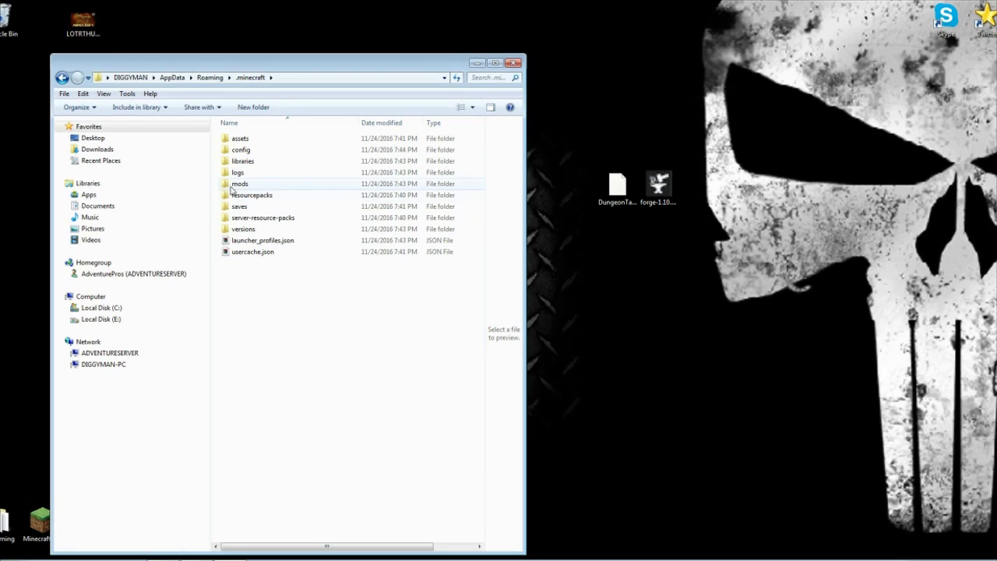
double_click(240, 185)
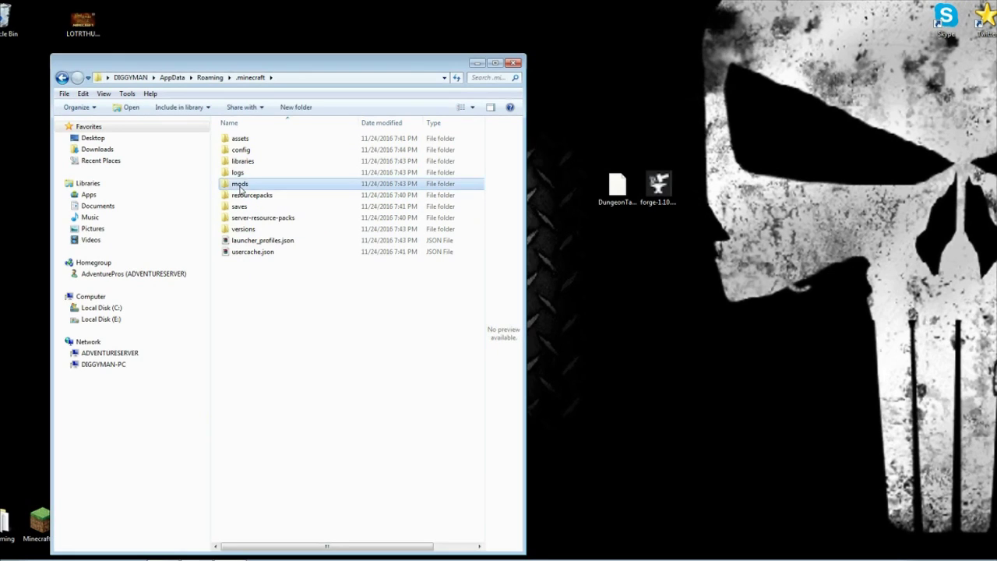
left_click(617, 218)
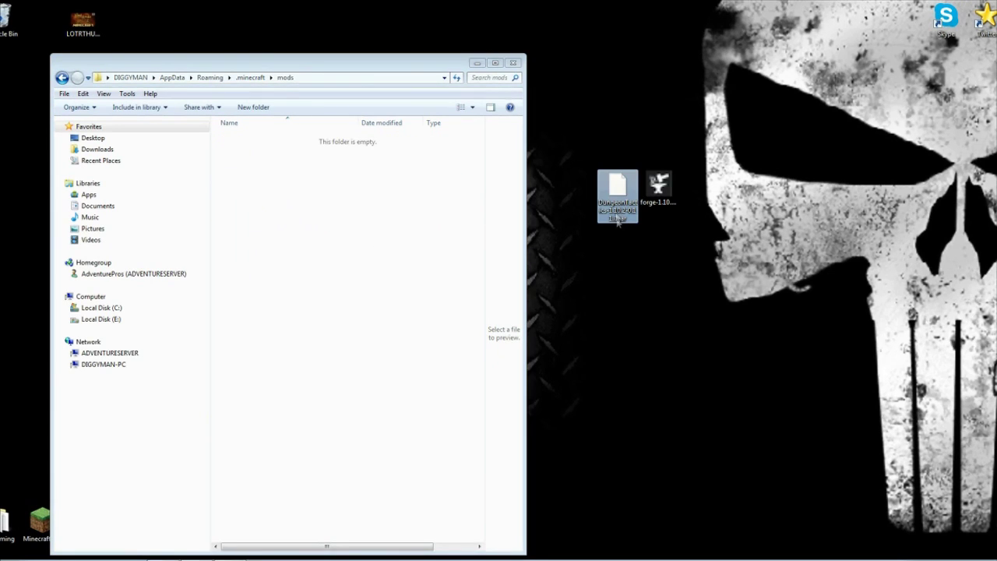
left_click_drag(360, 241, 327, 269)
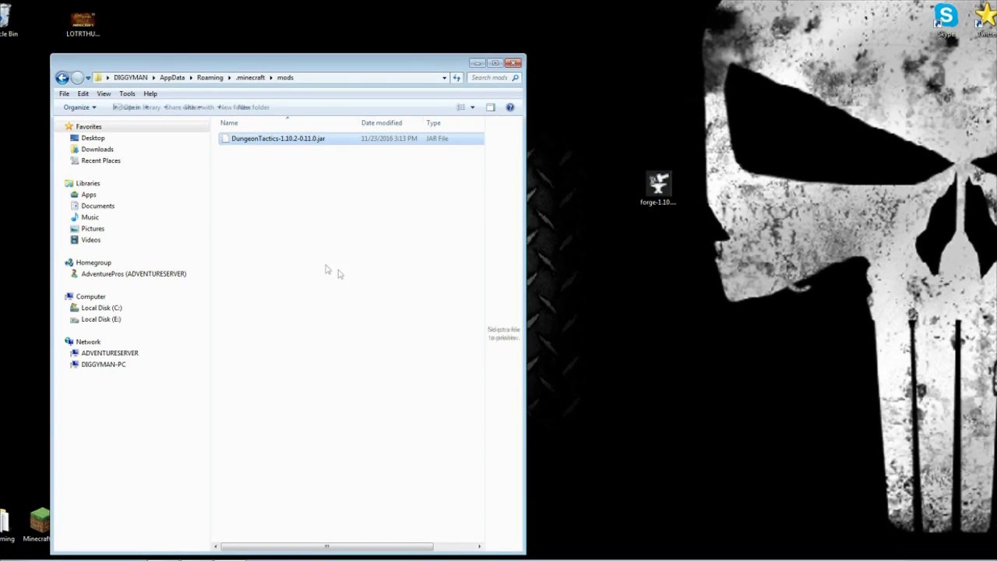
left_click(515, 64)
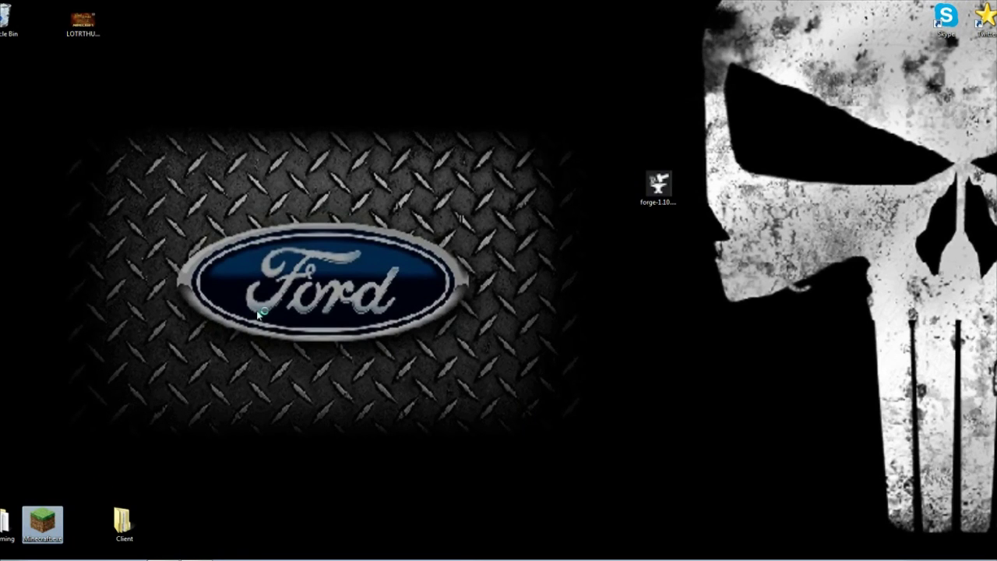
Step: Launch Minecraft again, check the mod list for DungeonTactics, and return to the title screen, moving the game window aside
left_click(496, 423)
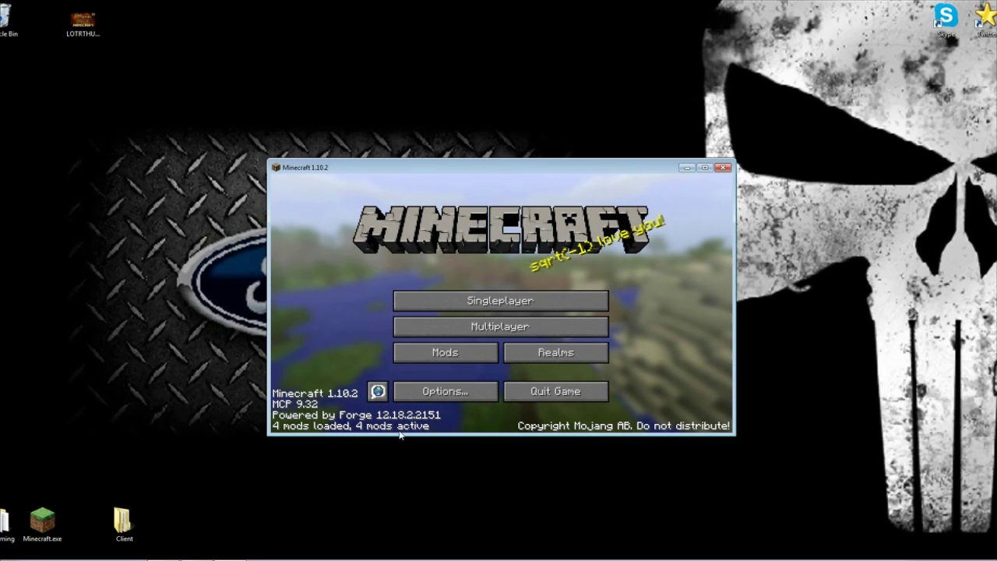
left_click(452, 359)
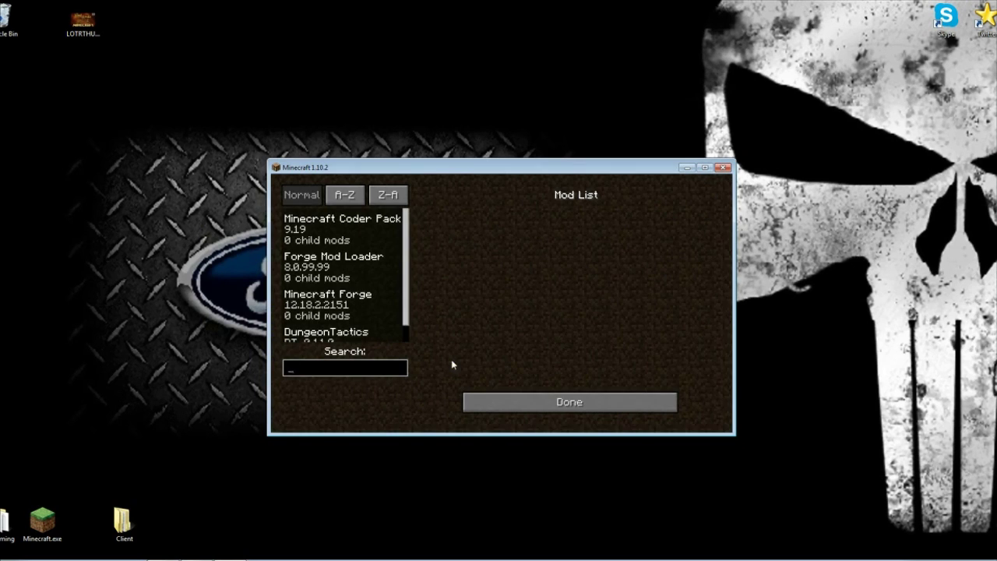
scroll(404, 296, "down", 1)
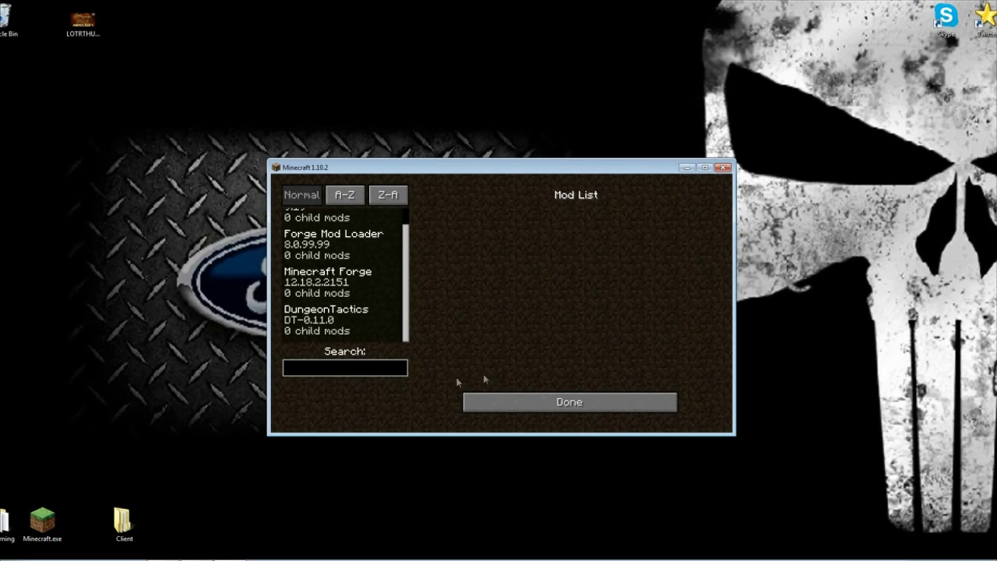
left_click(559, 397)
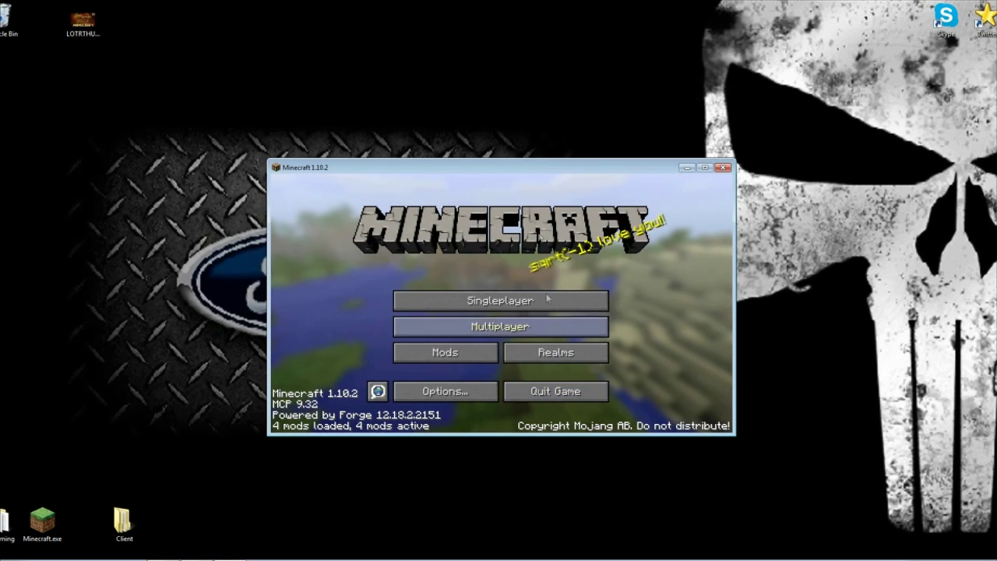
left_click_drag(443, 168, 312, 149)
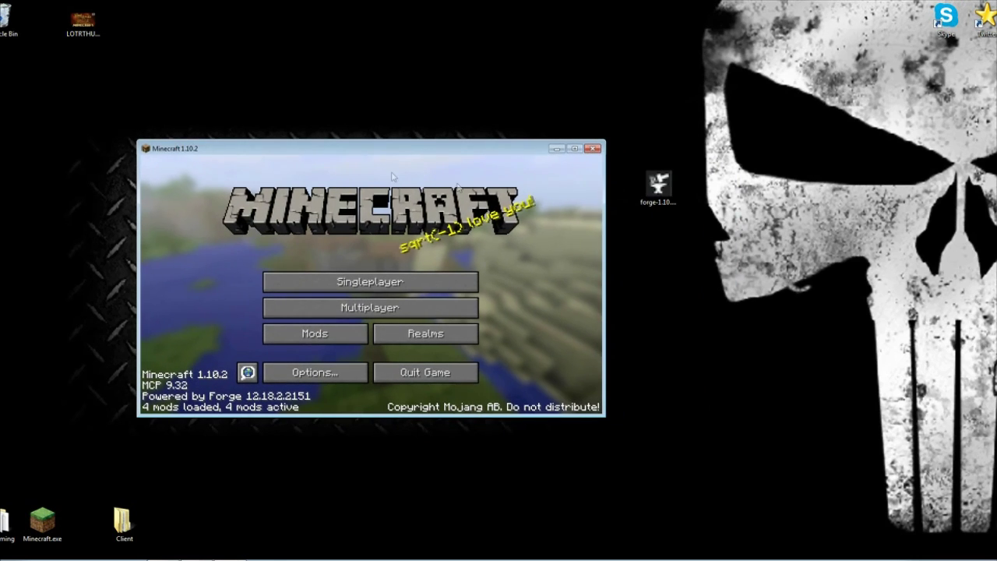